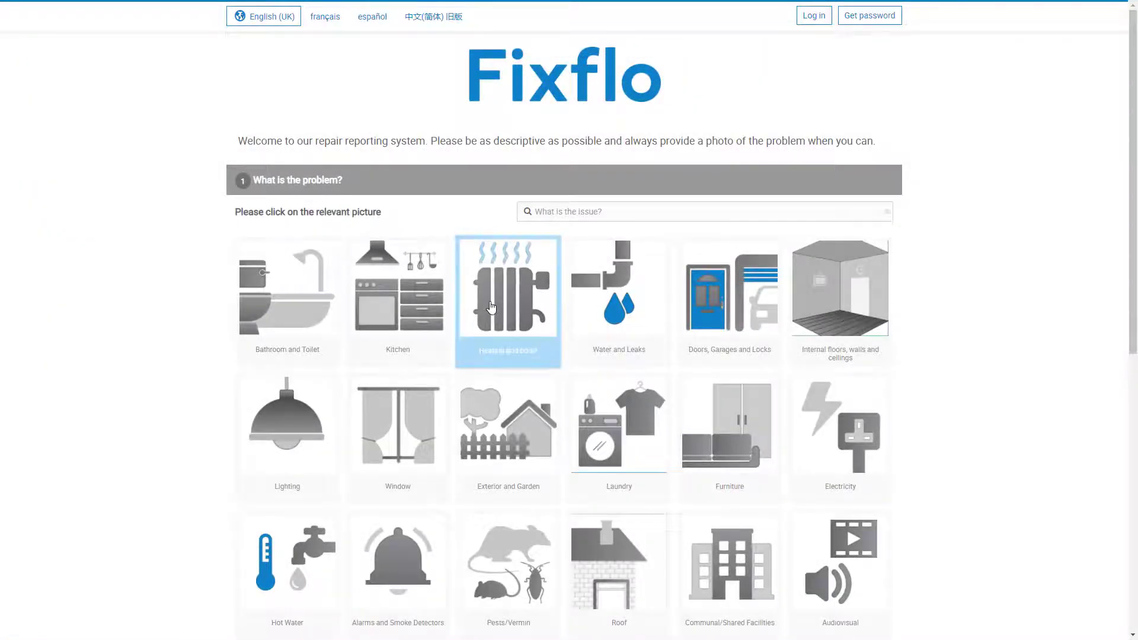
Report 'Boiler not working' under Heating and boiler > Electric Boiler, and start a quote
left_click(491, 307)
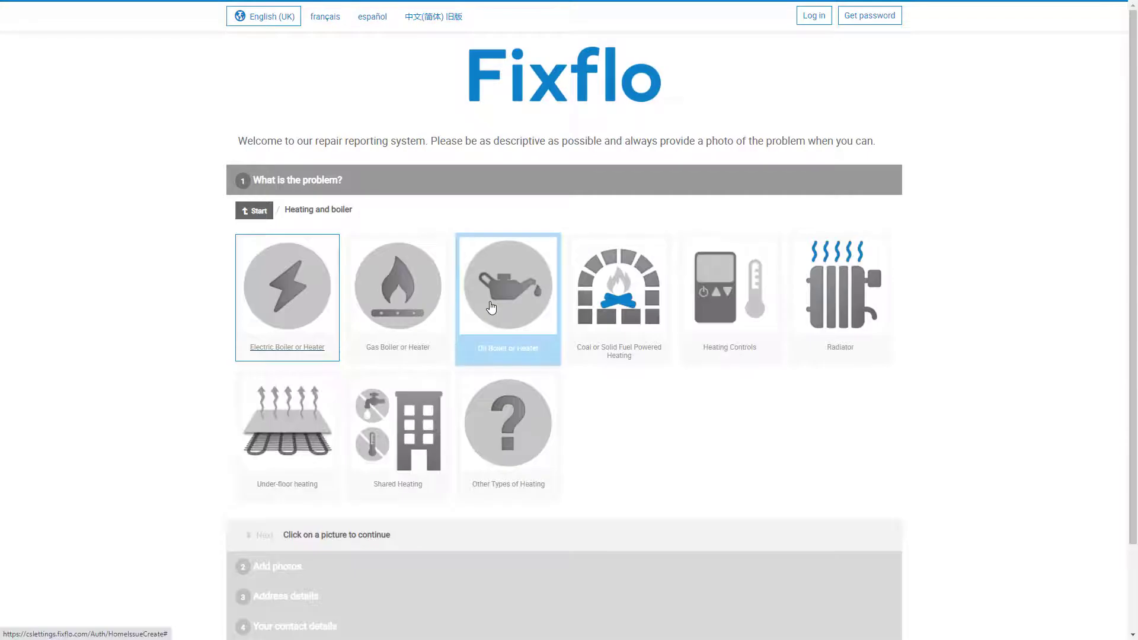
left_click(318, 307)
left_click(318, 307)
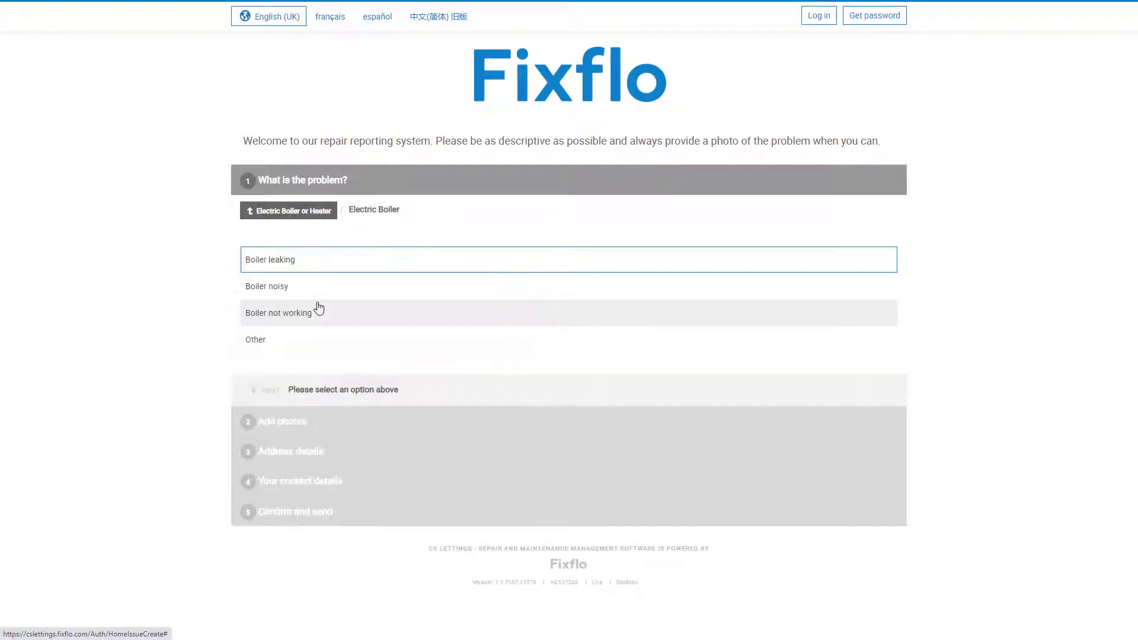
left_click(342, 320)
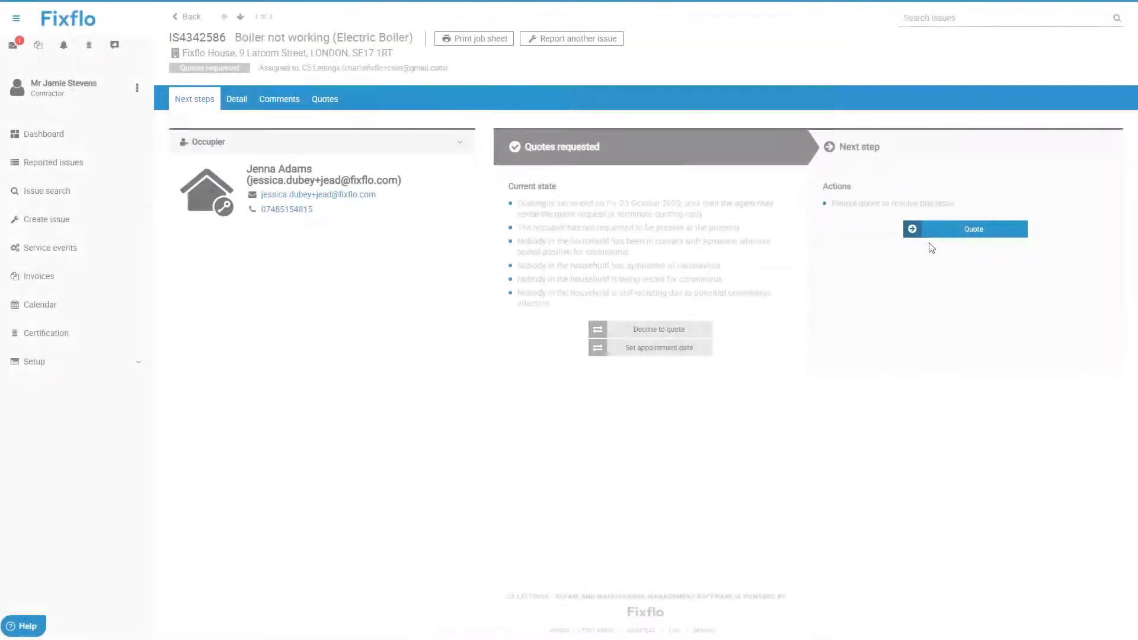
left_click(932, 232)
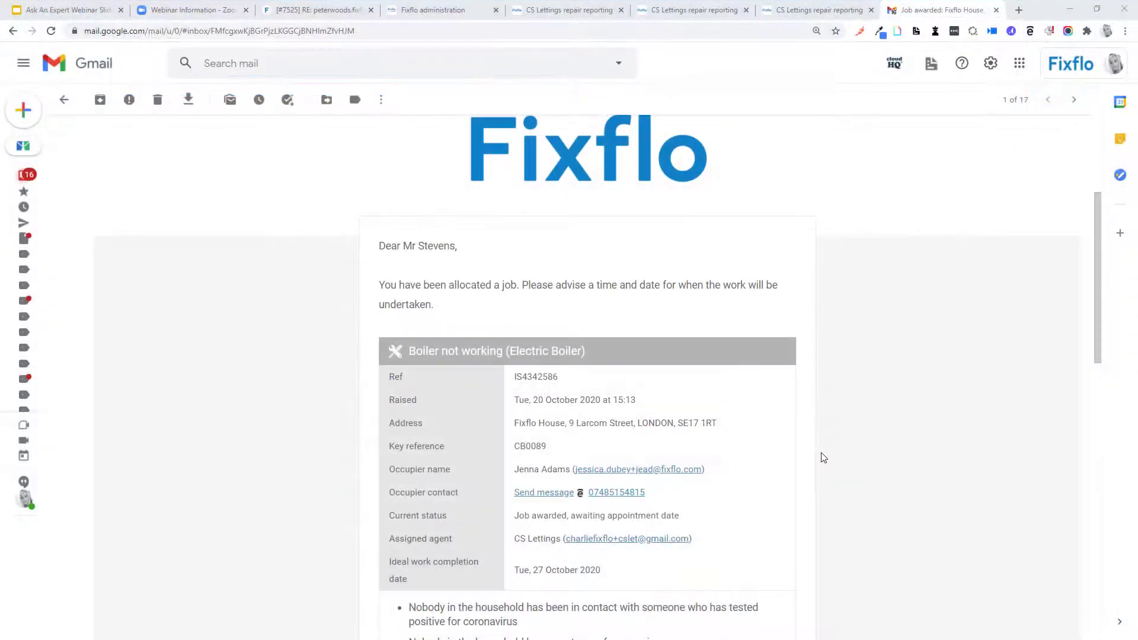
Scroll through the job-awarded email for the boiler repair in Gmail
scroll(822, 453, "down", 4)
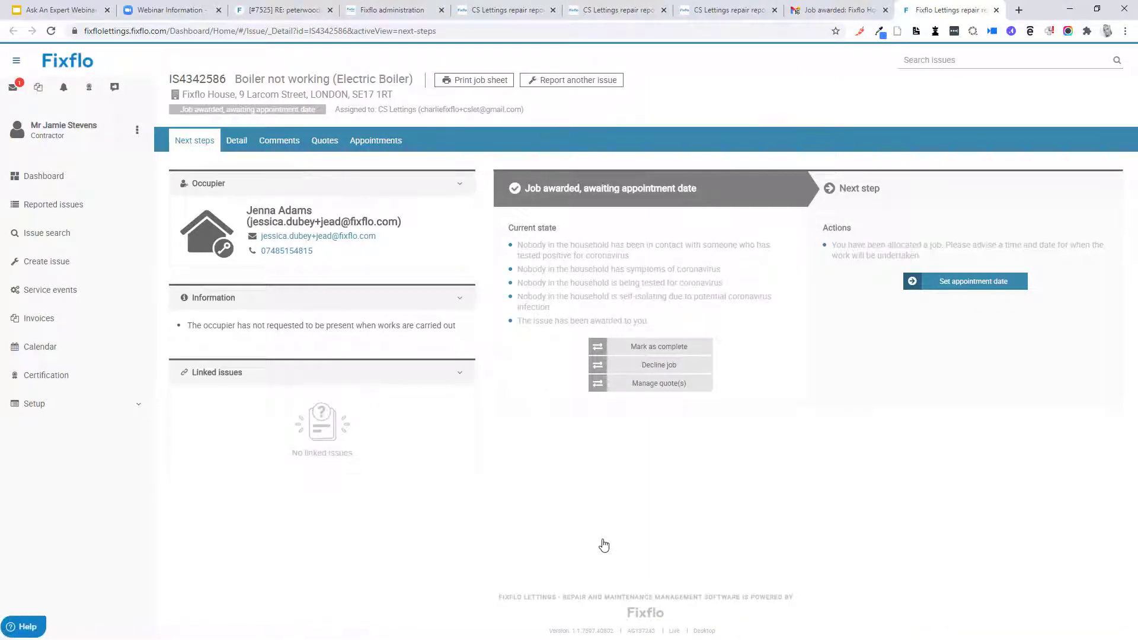
Start an appointment for the 20th, marked as agreed with the occupier
left_click(931, 290)
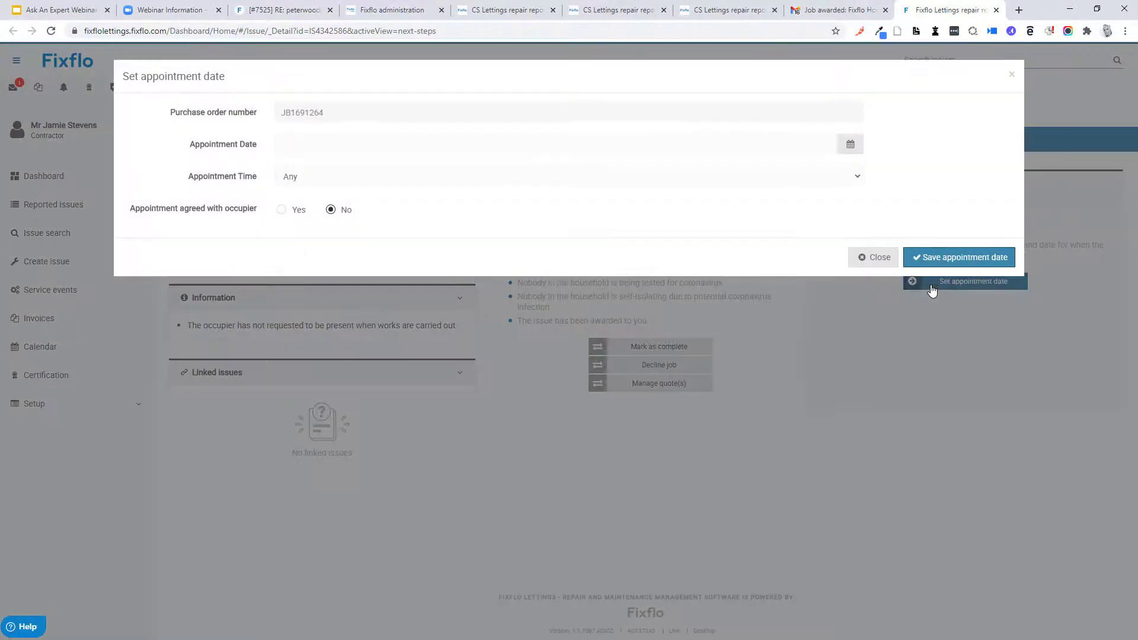
left_click(395, 144)
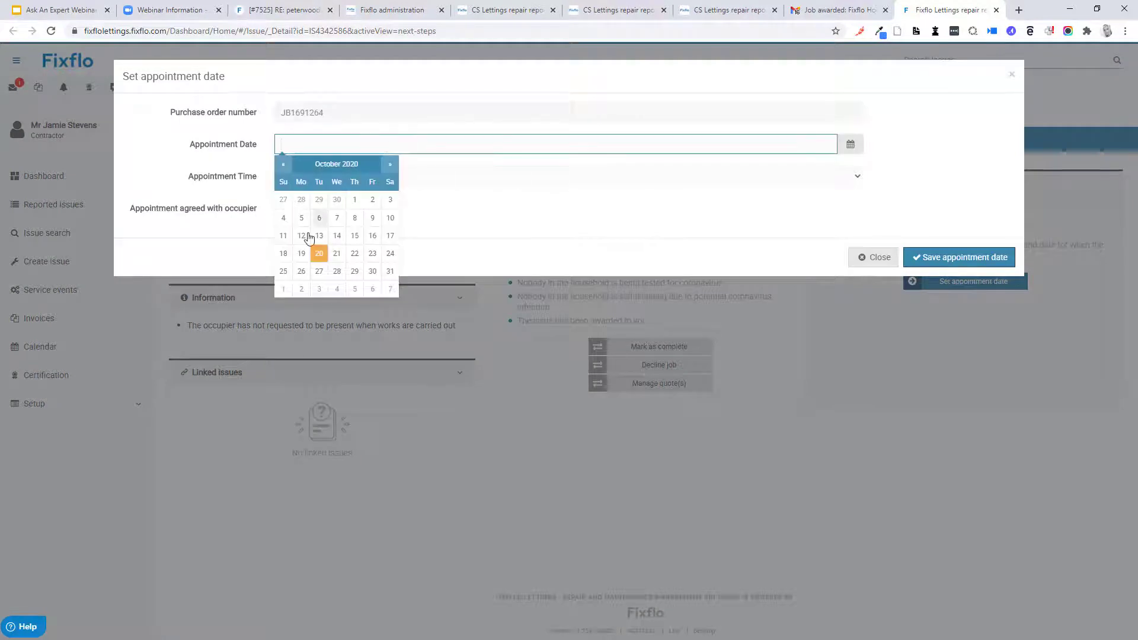
left_click(319, 254)
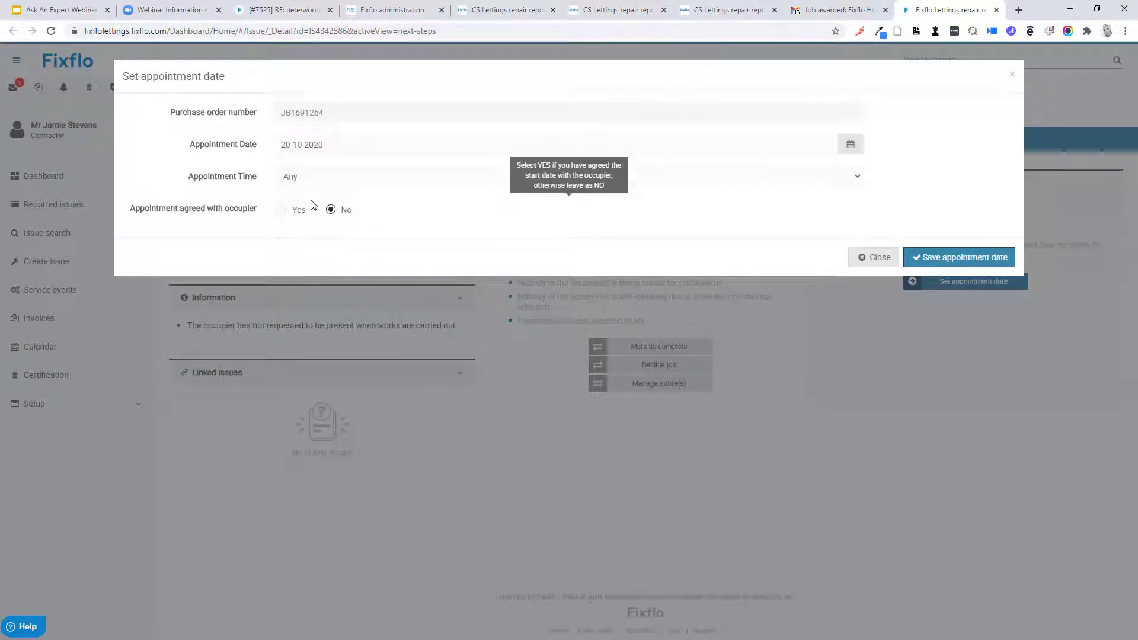
left_click(300, 212)
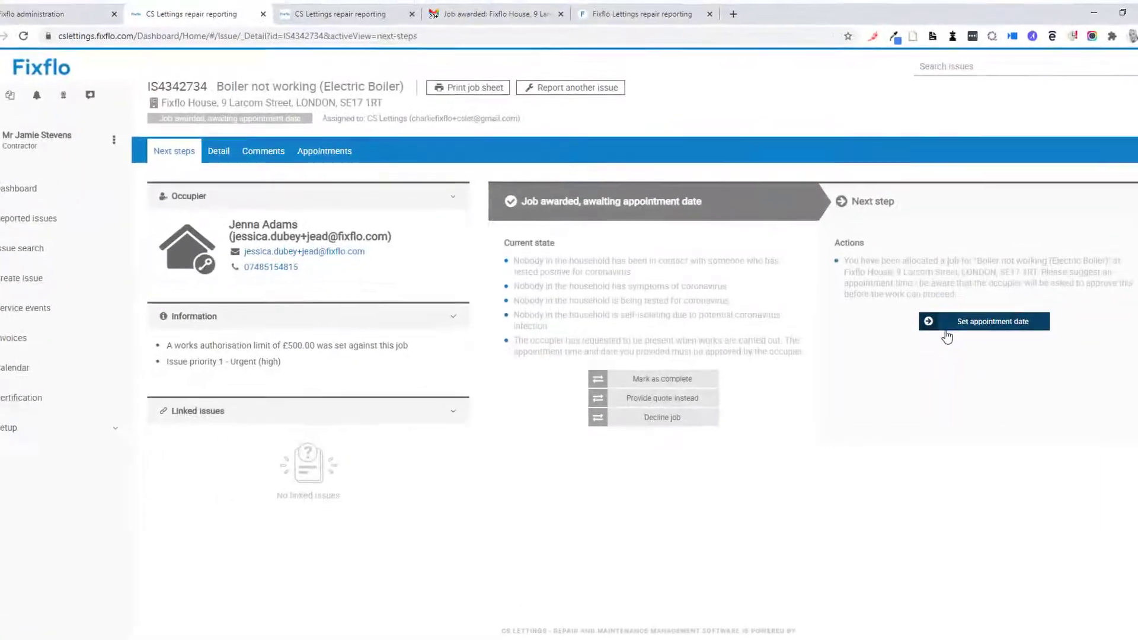
Save the appointment for 22 October 2020 at 12:15 PM and acknowledge the notice
left_click(948, 303)
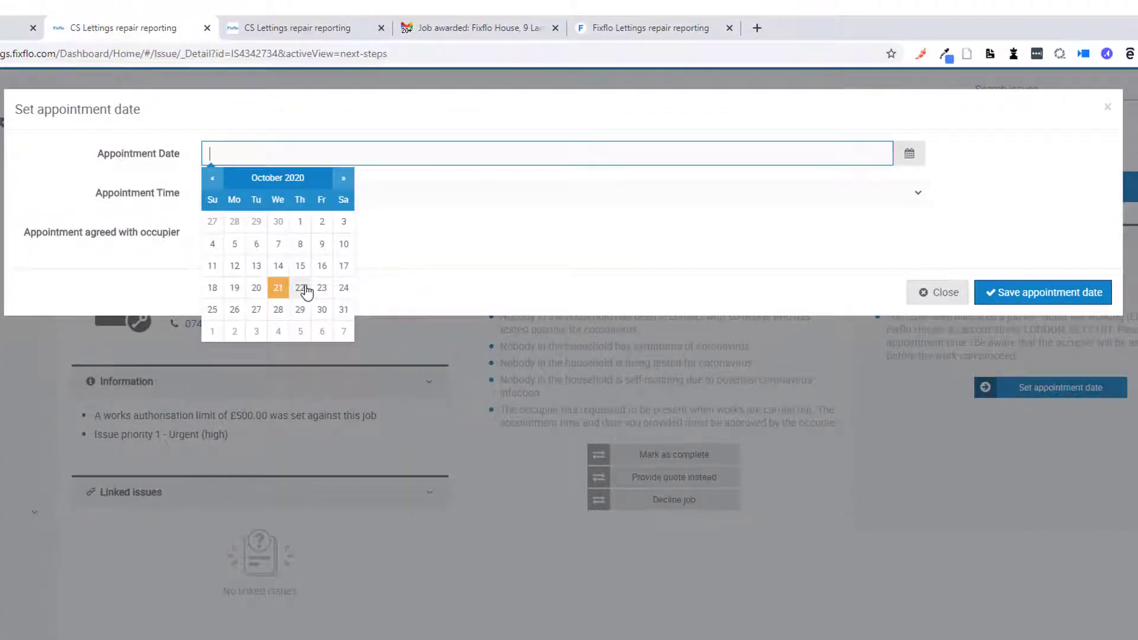
left_click(299, 287)
left_click(255, 201)
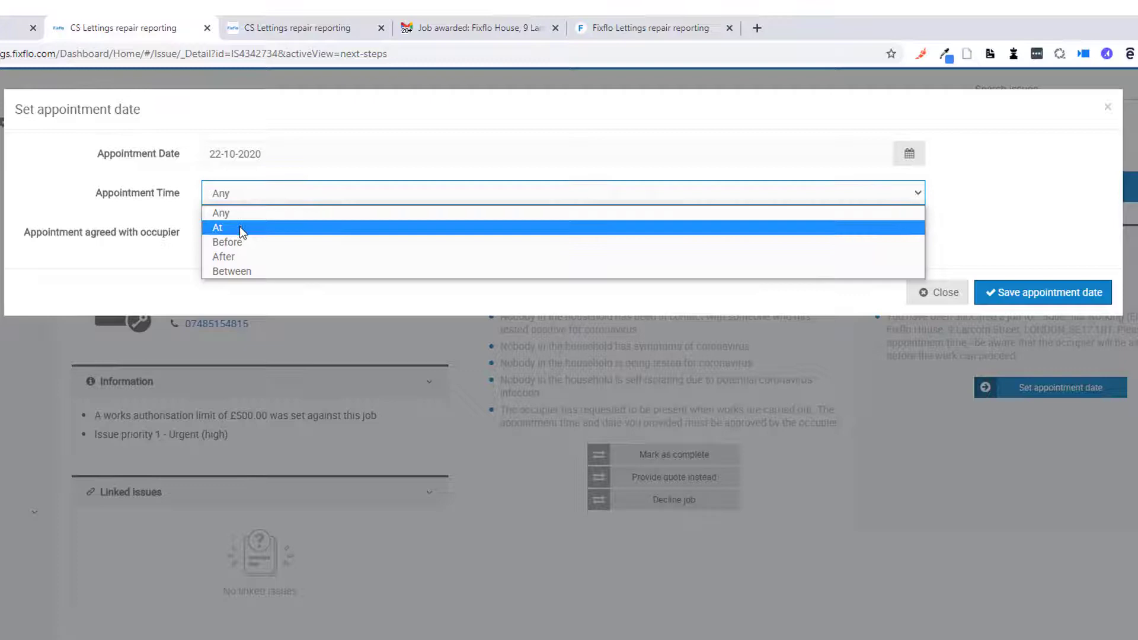
left_click(239, 227)
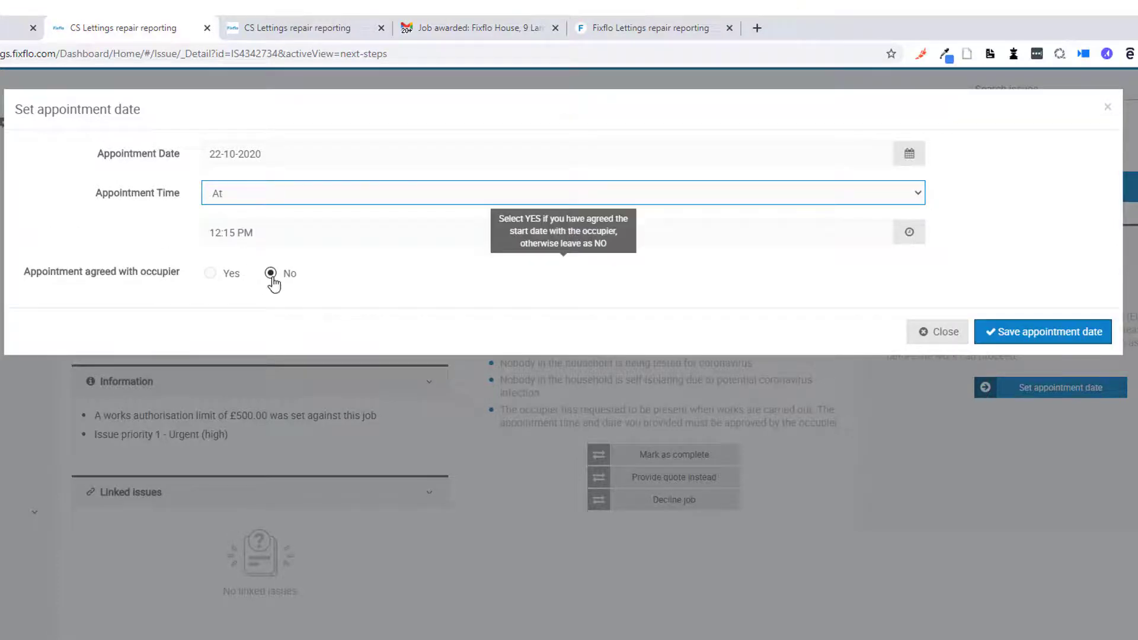
left_click(998, 338)
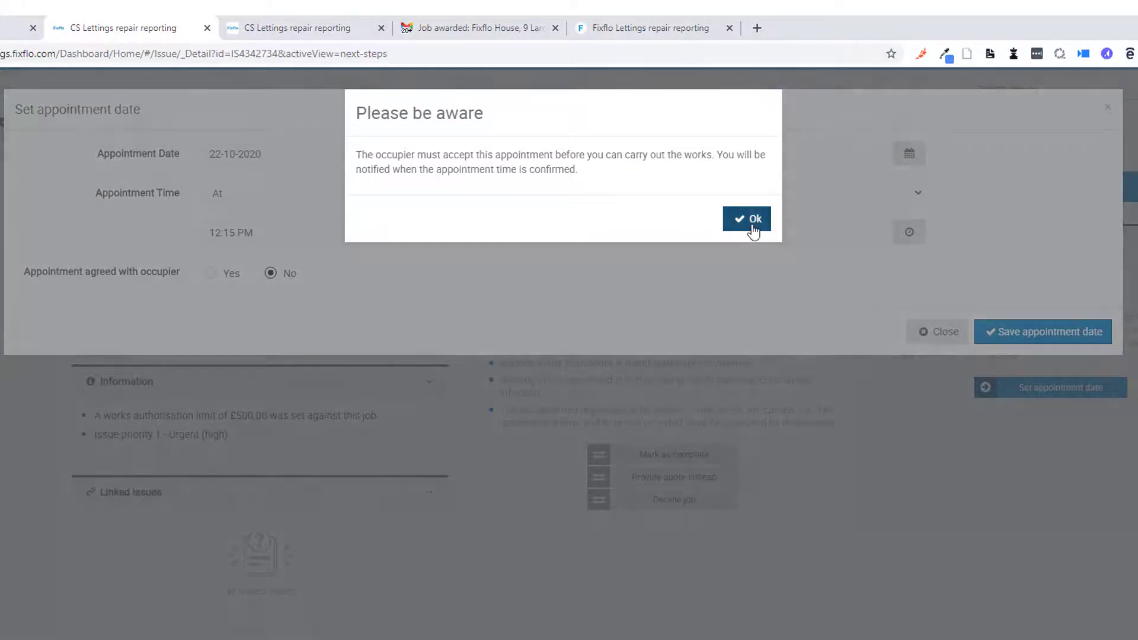
left_click(754, 230)
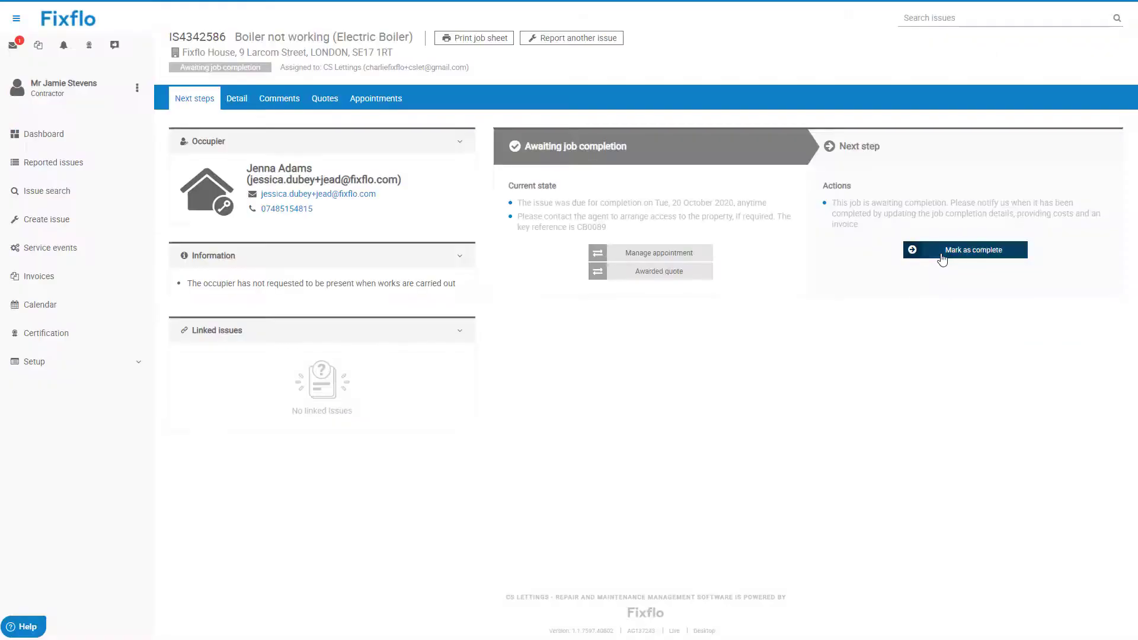
Begin completing the job with a 1 hour duration and feedback for the agent
left_click(942, 255)
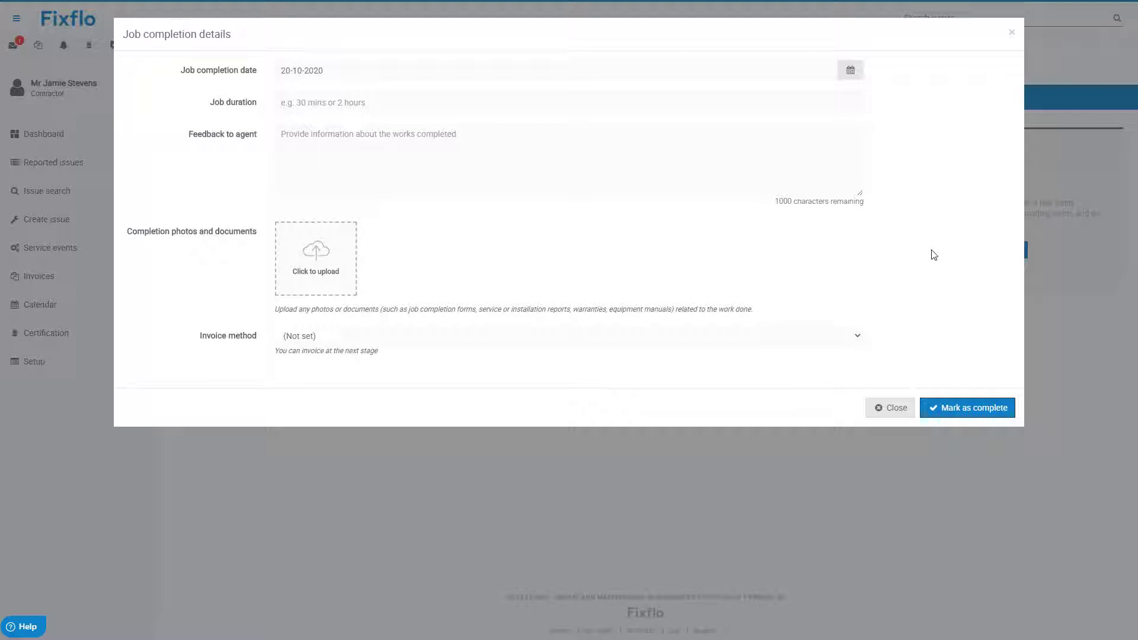
left_click(299, 104)
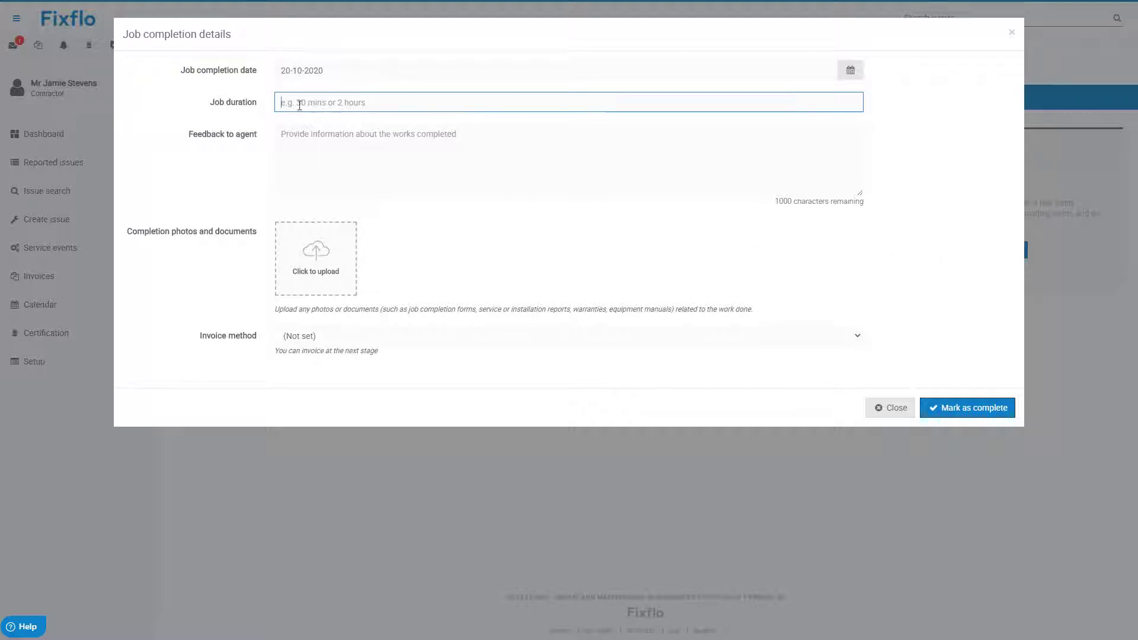
type("1 hou")
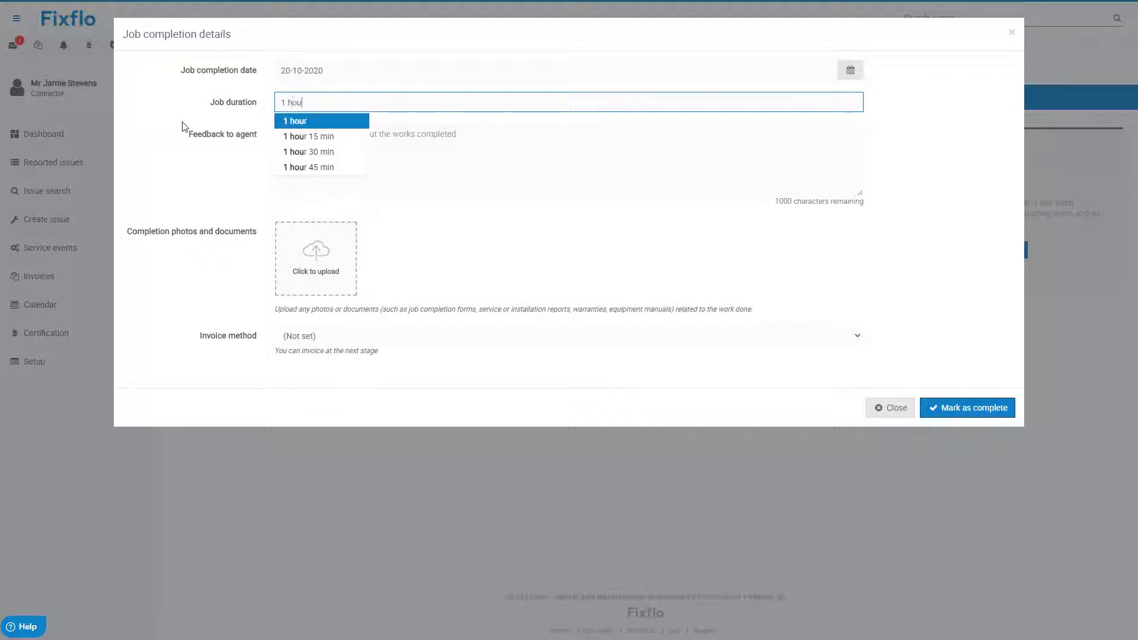
type("r")
left_click(299, 121)
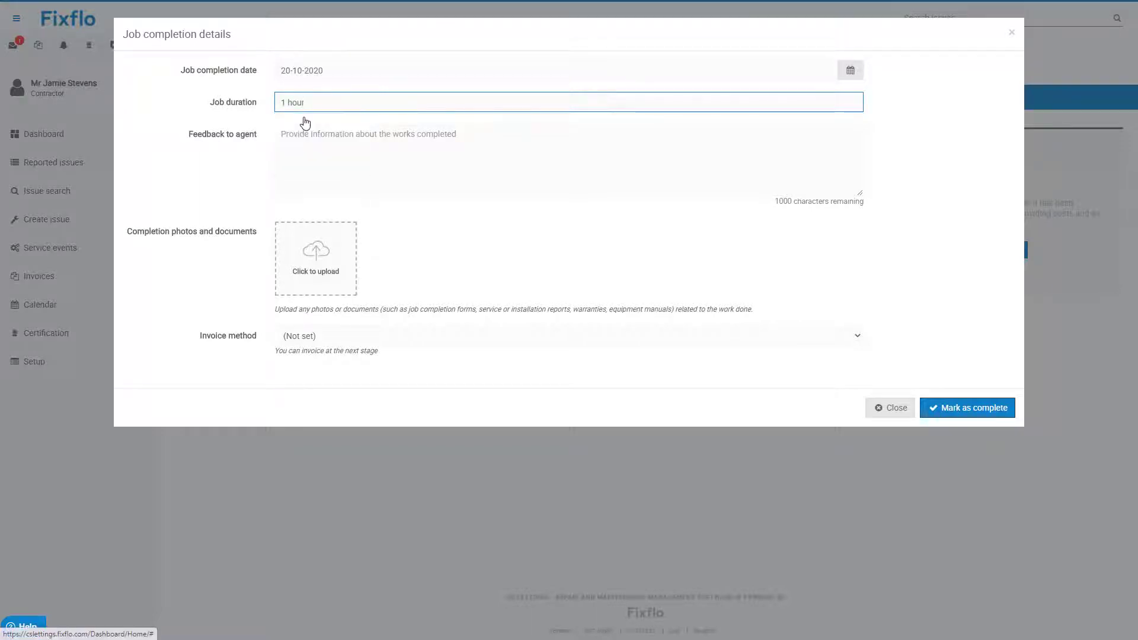
left_click(305, 135)
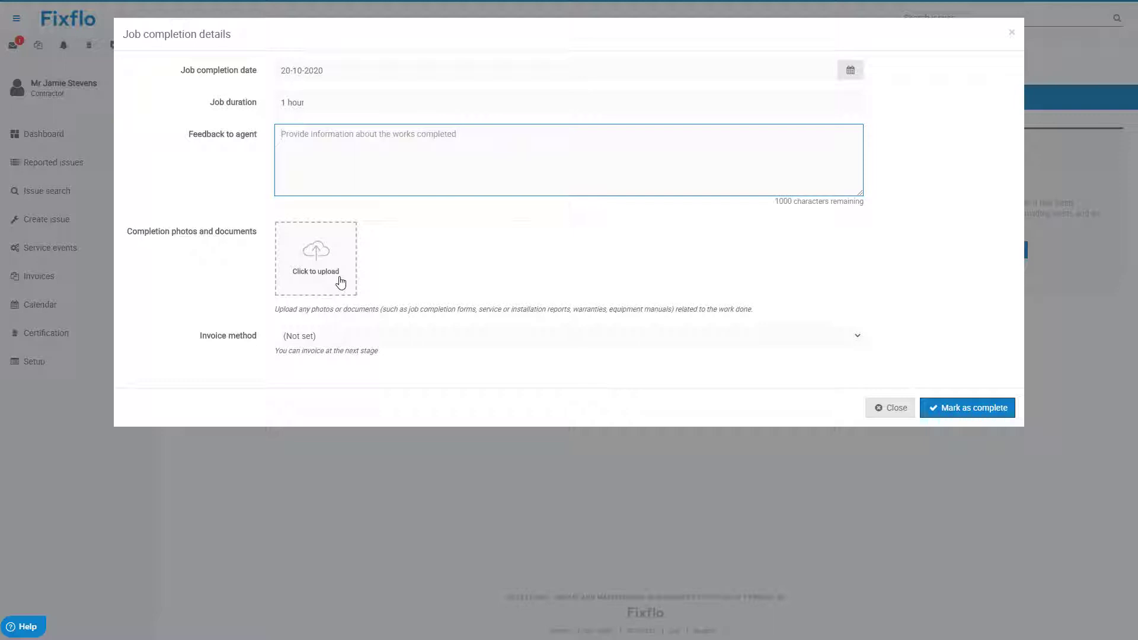
left_click(957, 418)
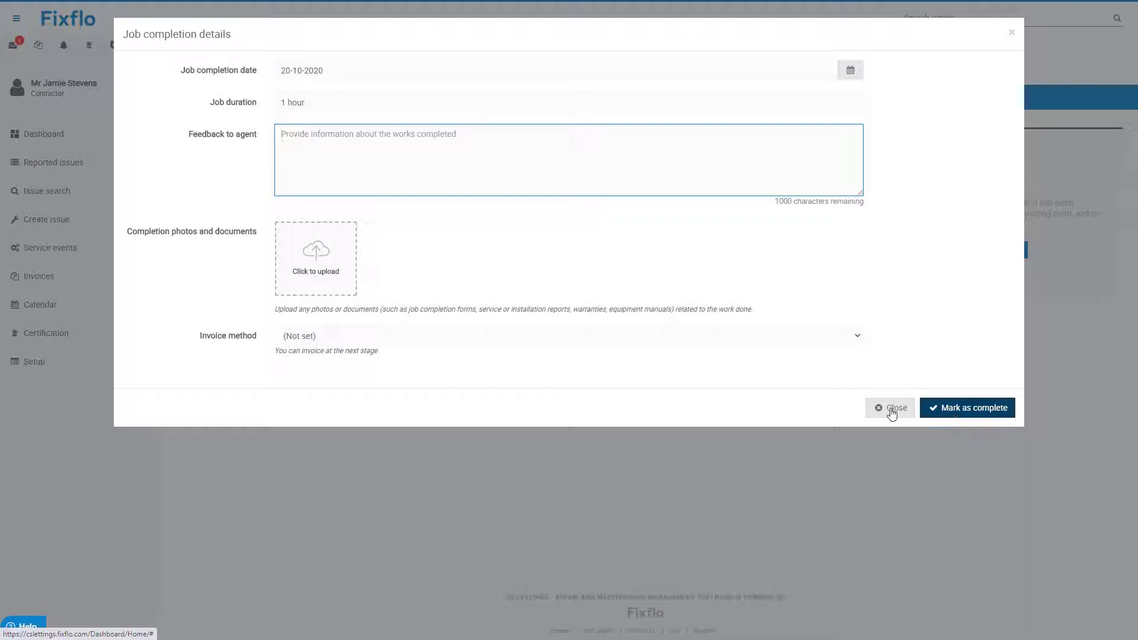
Choose 'Create invoice within system' and confirm the job as complete
left_click(450, 339)
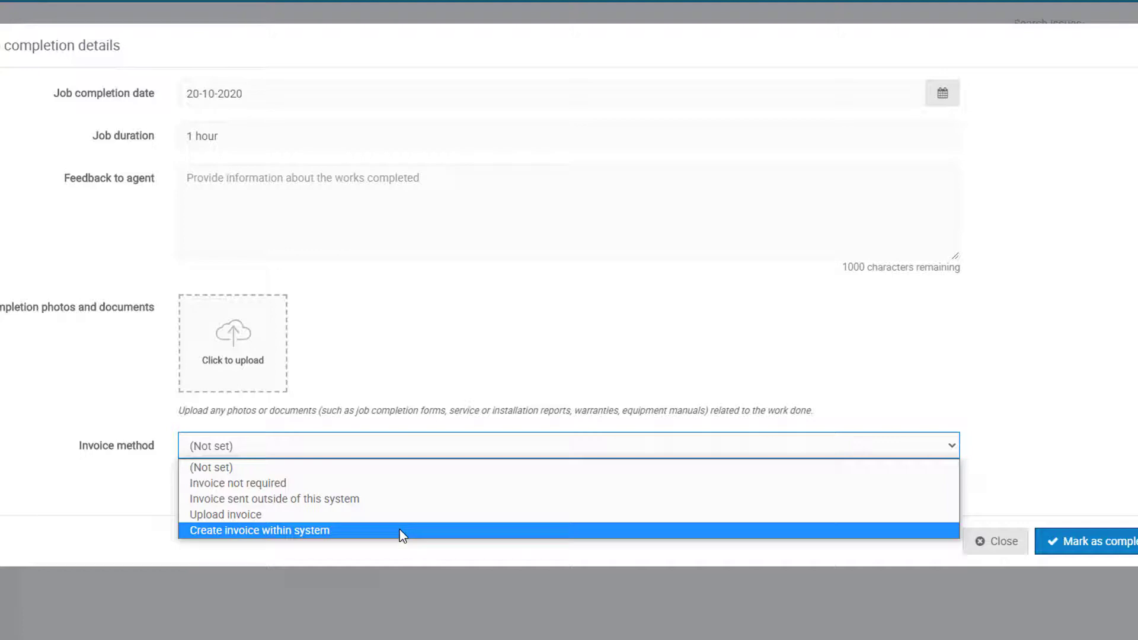
left_click(402, 530)
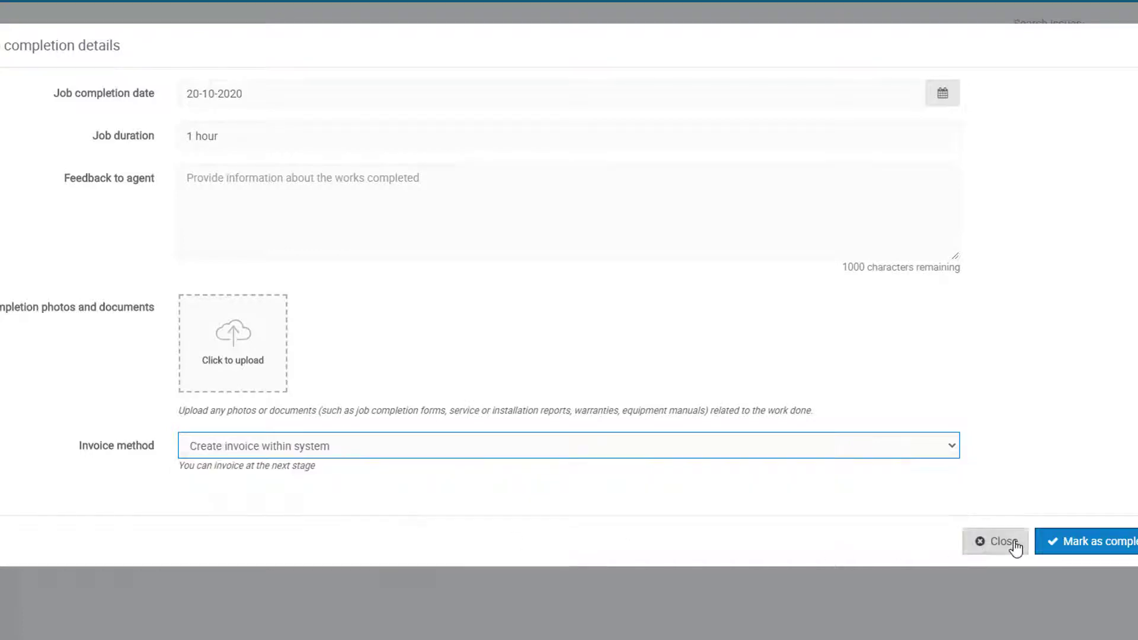
left_click(1057, 541)
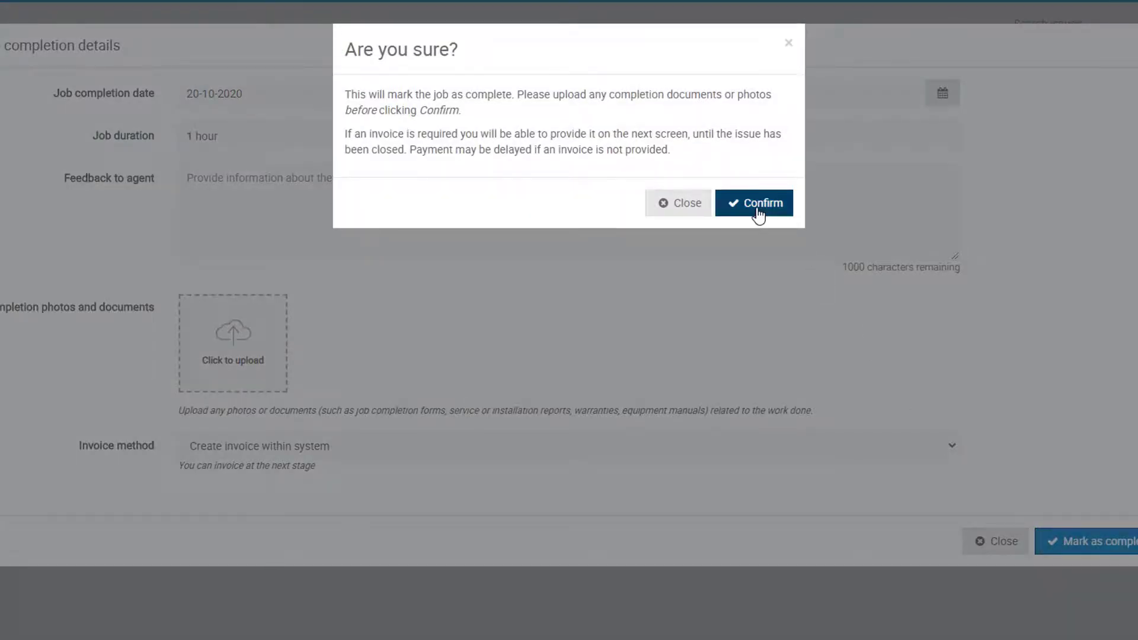
left_click(757, 212)
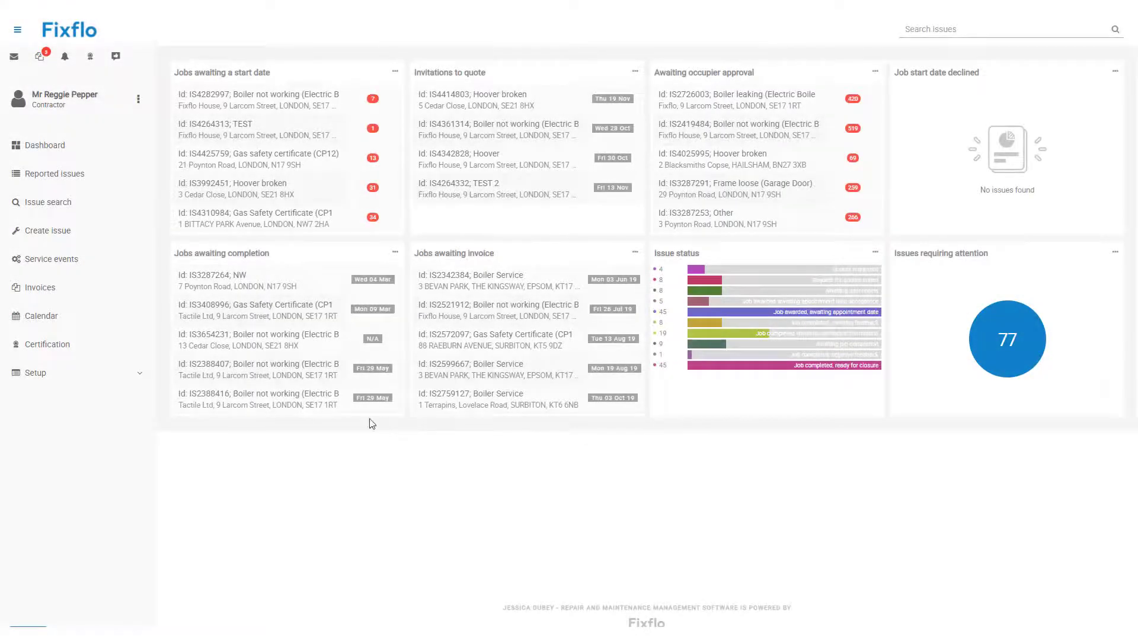
Mark unpaid invoice JB1761074 as paid from the Setup > Invoicing page
left_click(126, 380)
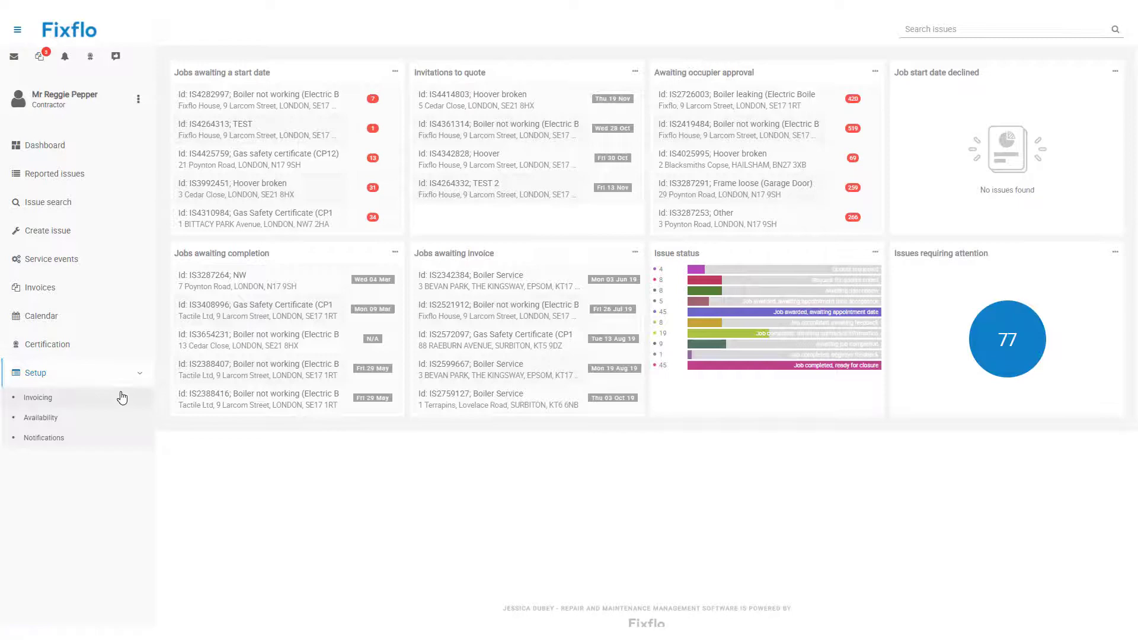
left_click(121, 399)
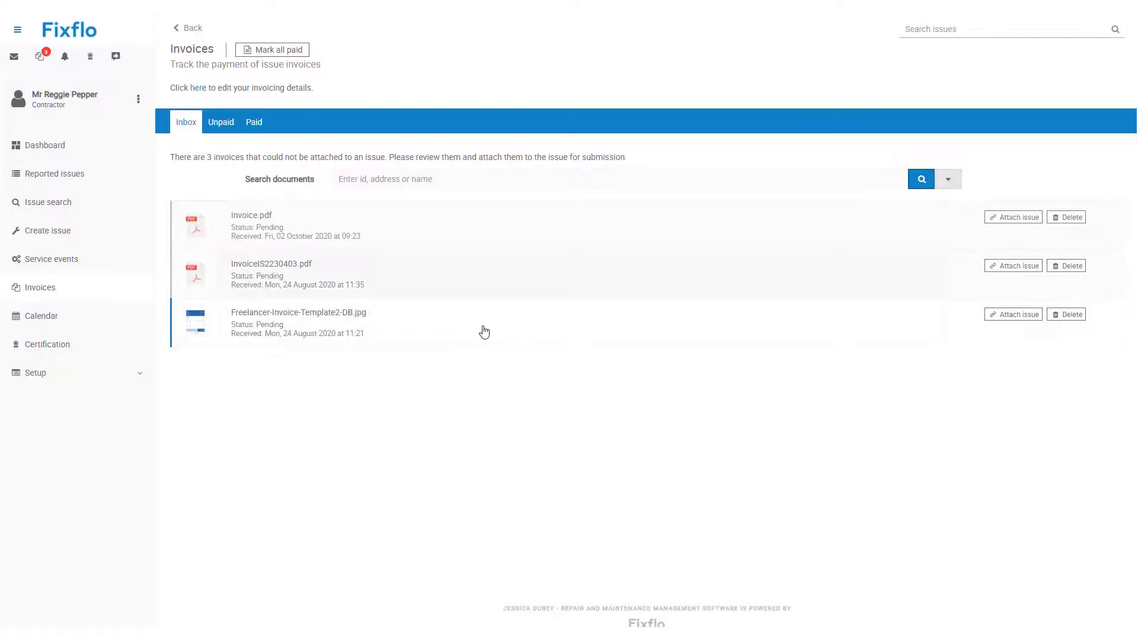
left_click(220, 122)
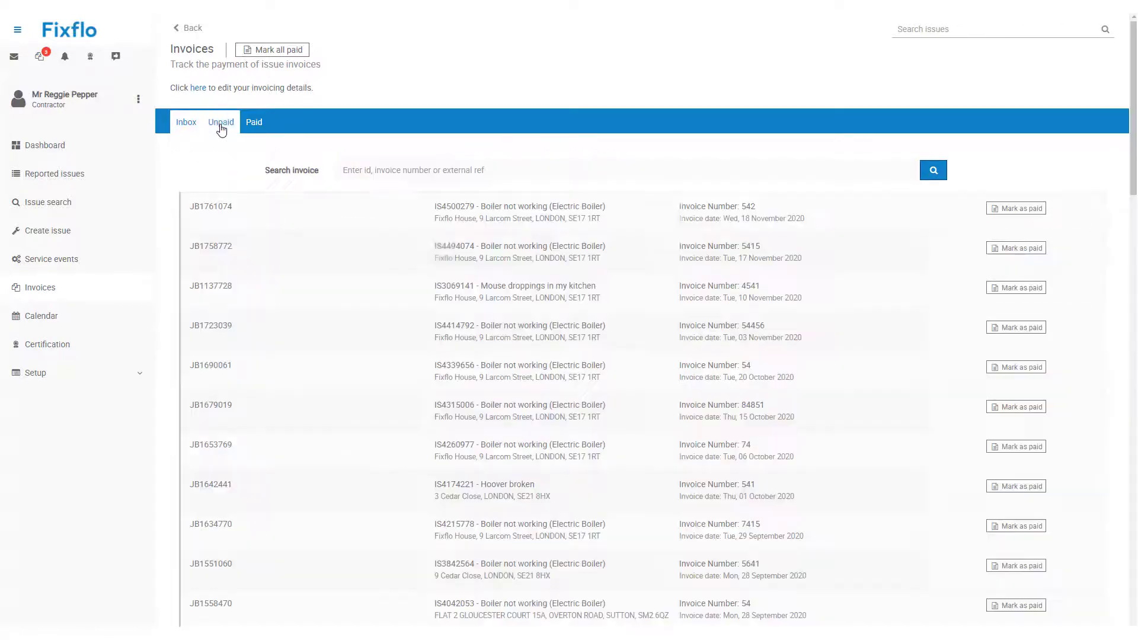
left_click(996, 216)
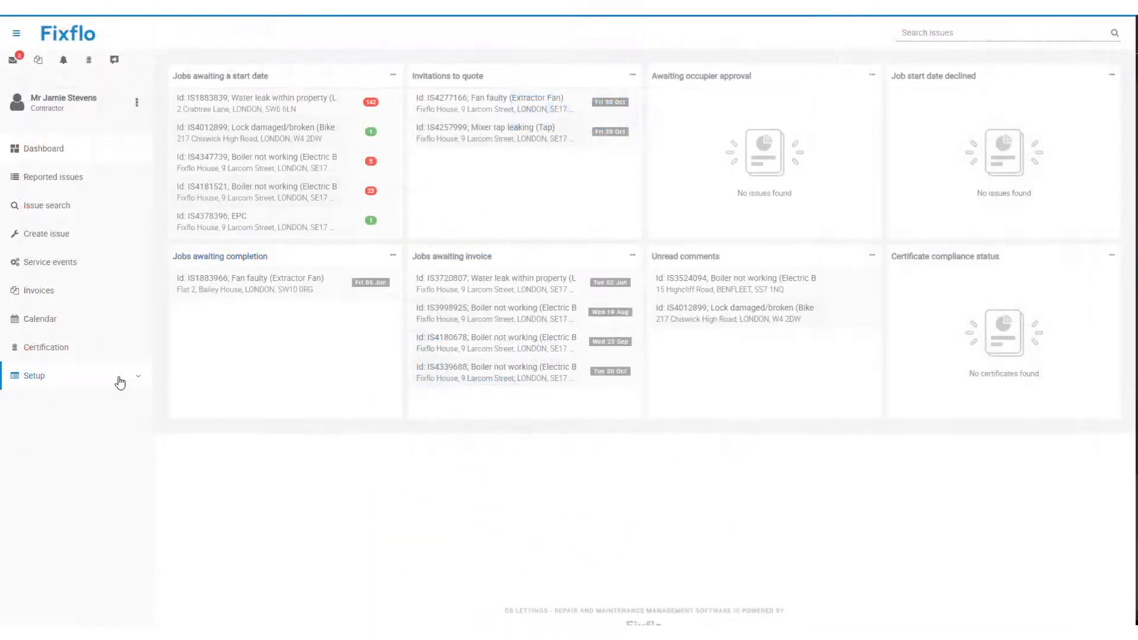
Check the notification settings, then open job IS4347739 awaiting a start date
left_click(120, 383)
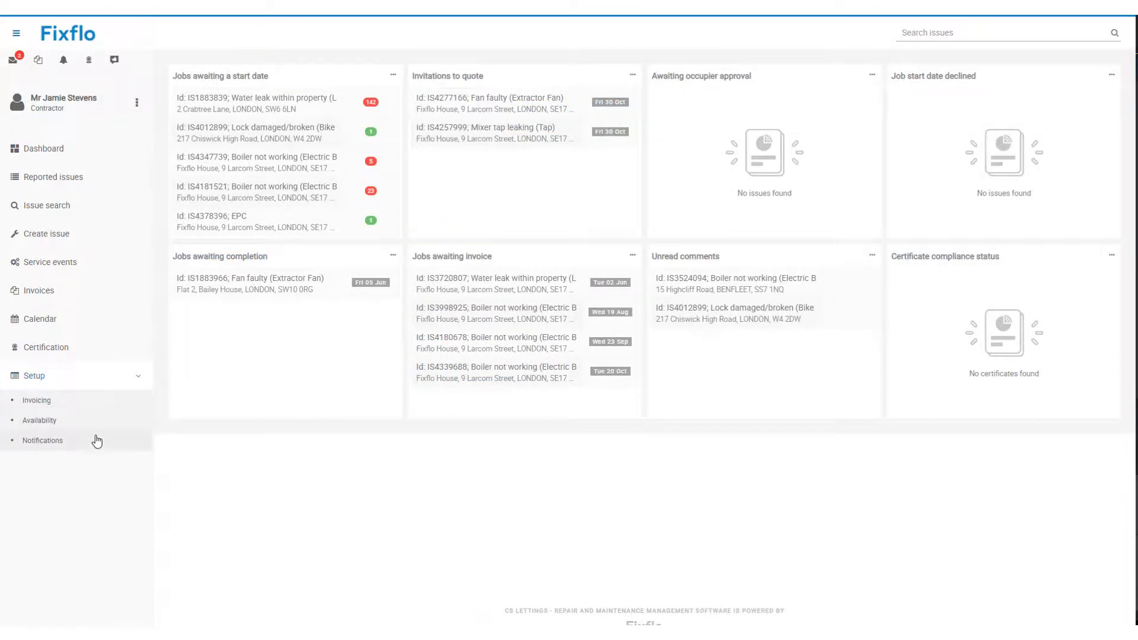
left_click(97, 441)
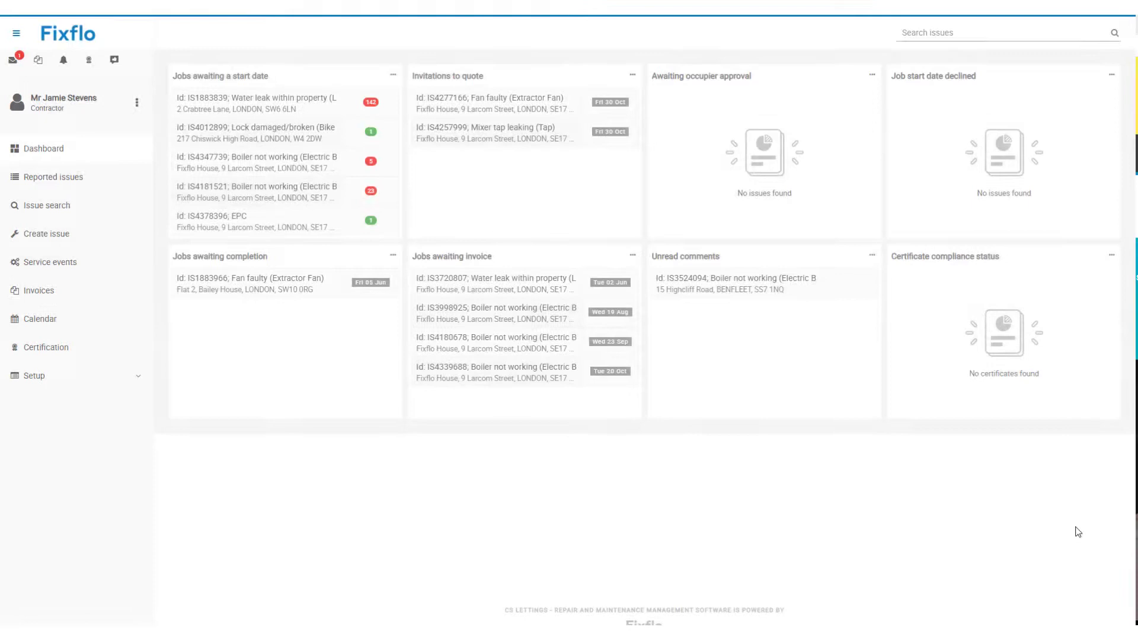
left_click(287, 160)
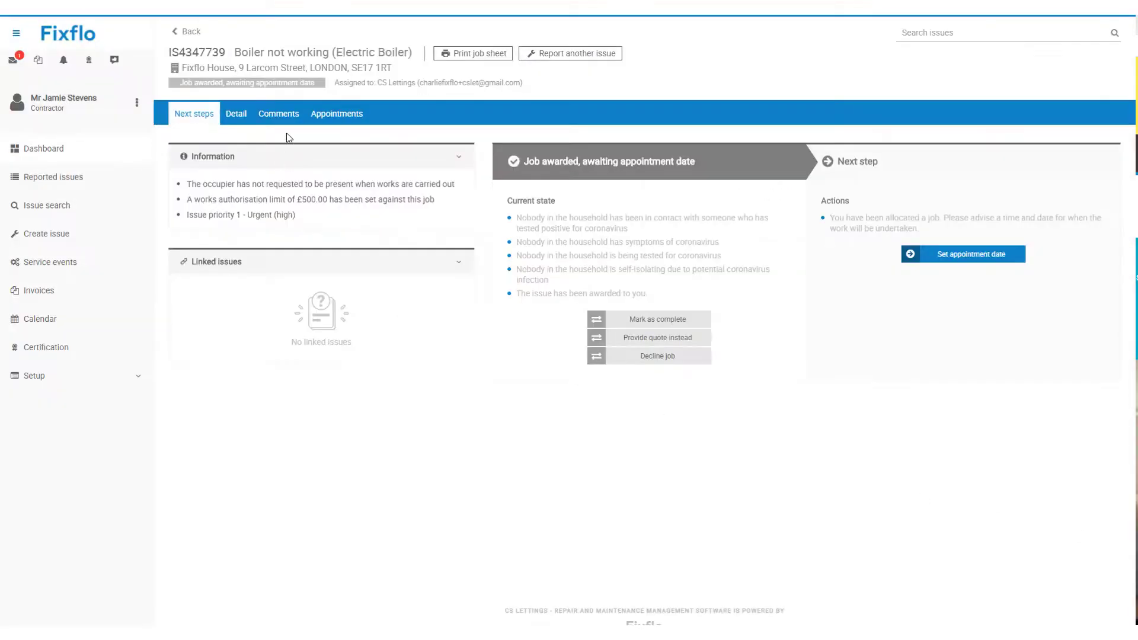
Review the issue's comments and the Send to recipient list
left_click(288, 128)
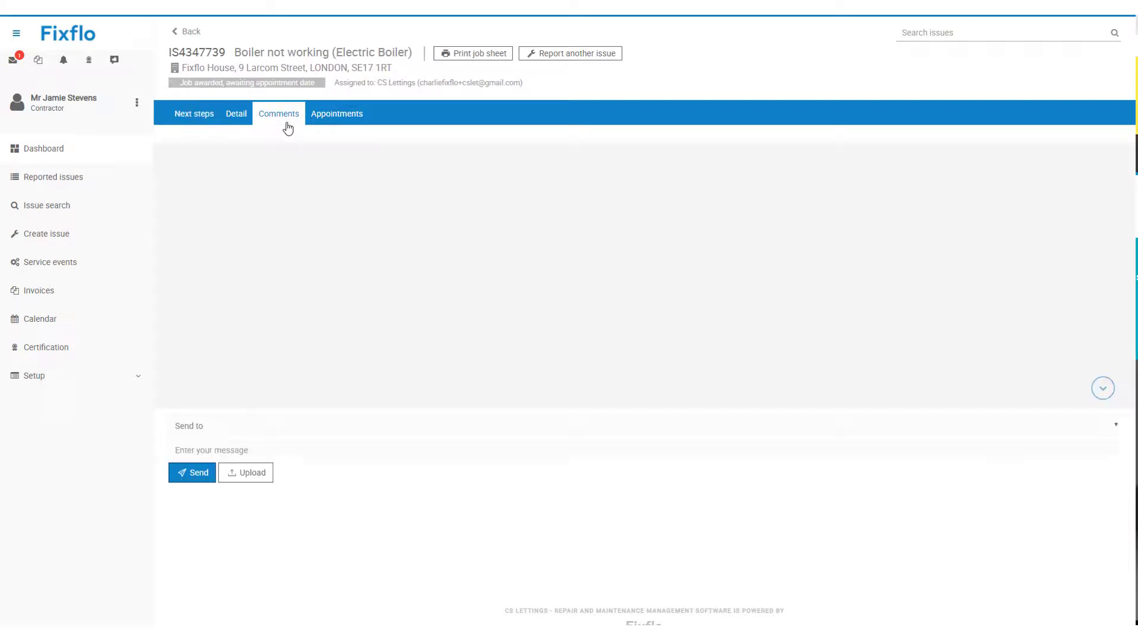
left_click(300, 434)
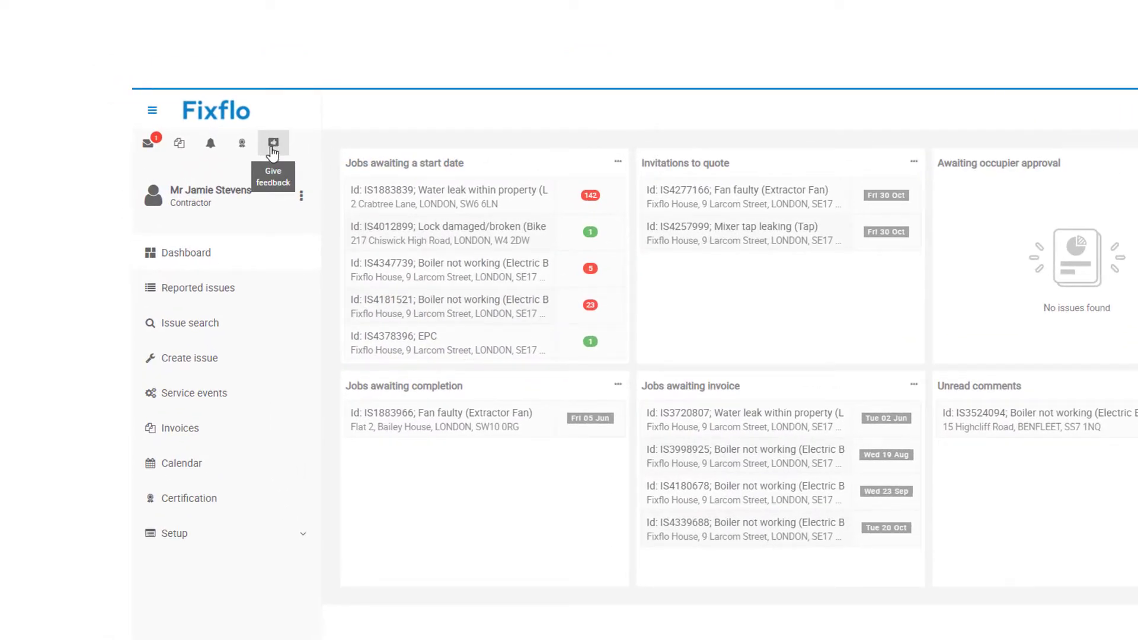
Enter 'Please provide your feedback here - we would love to hear from you' as improvement feedback
left_click(273, 148)
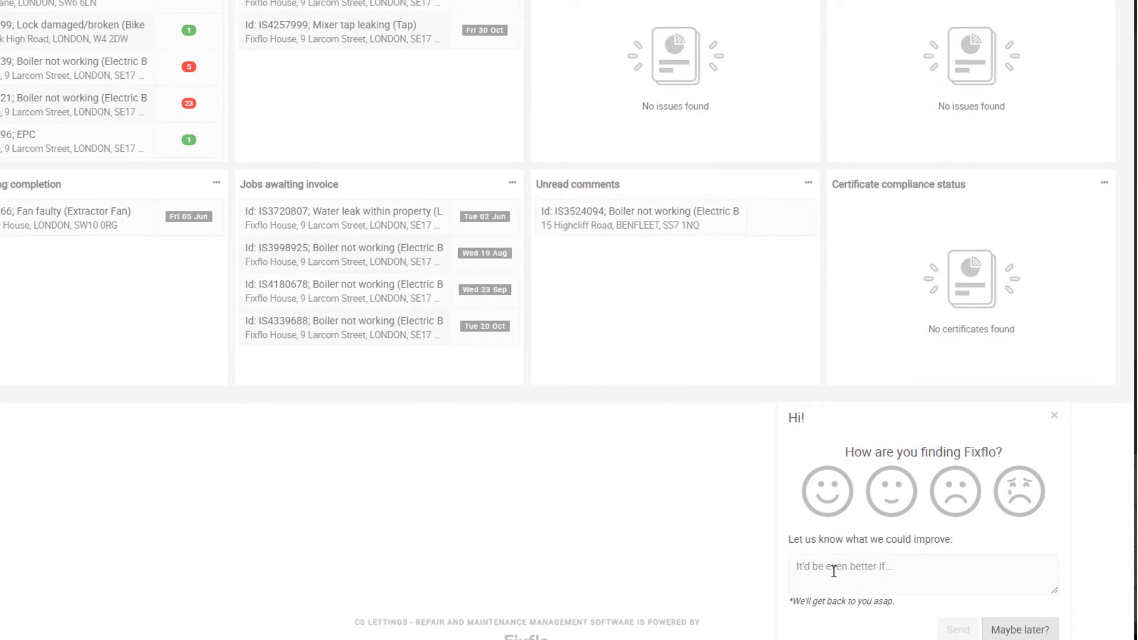
left_click(833, 571)
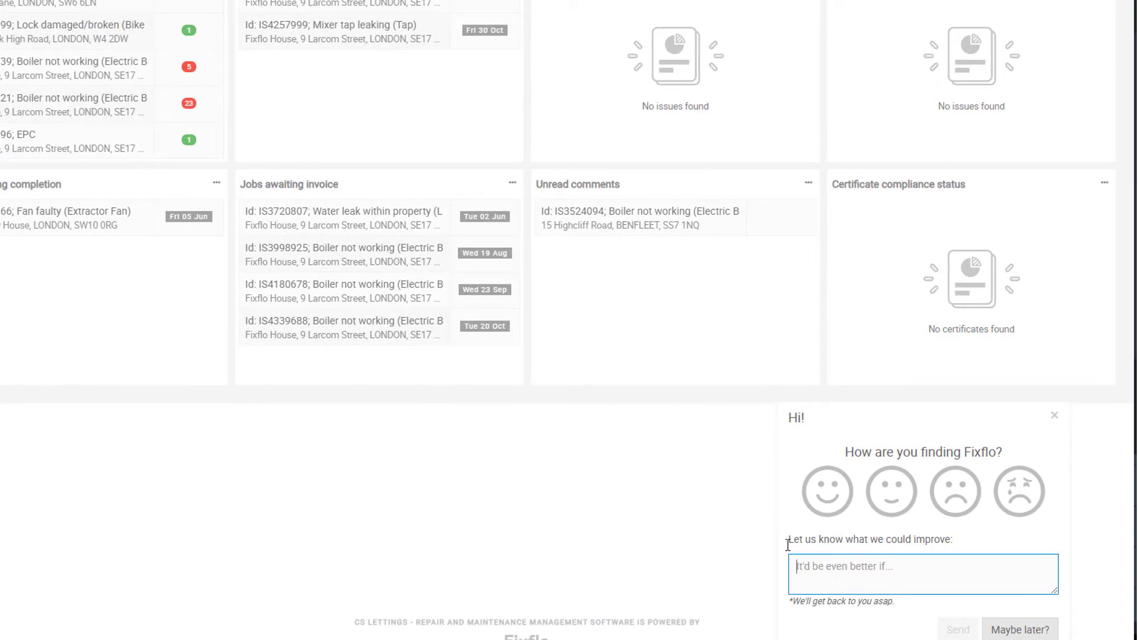
type("Please p")
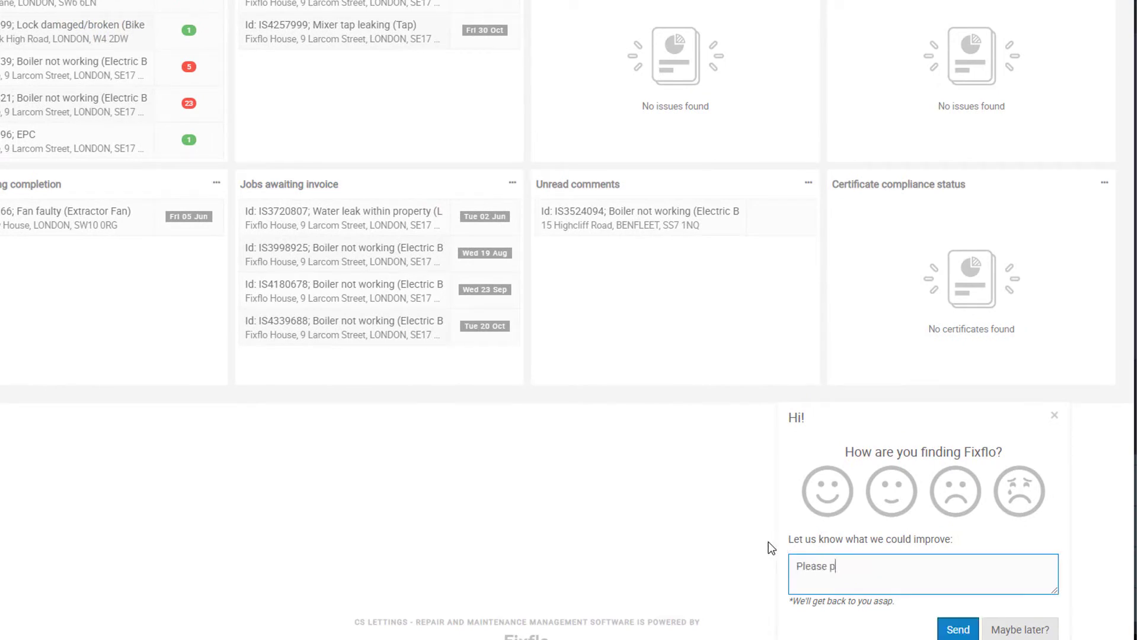
type("rovide your fe")
type("edback here -")
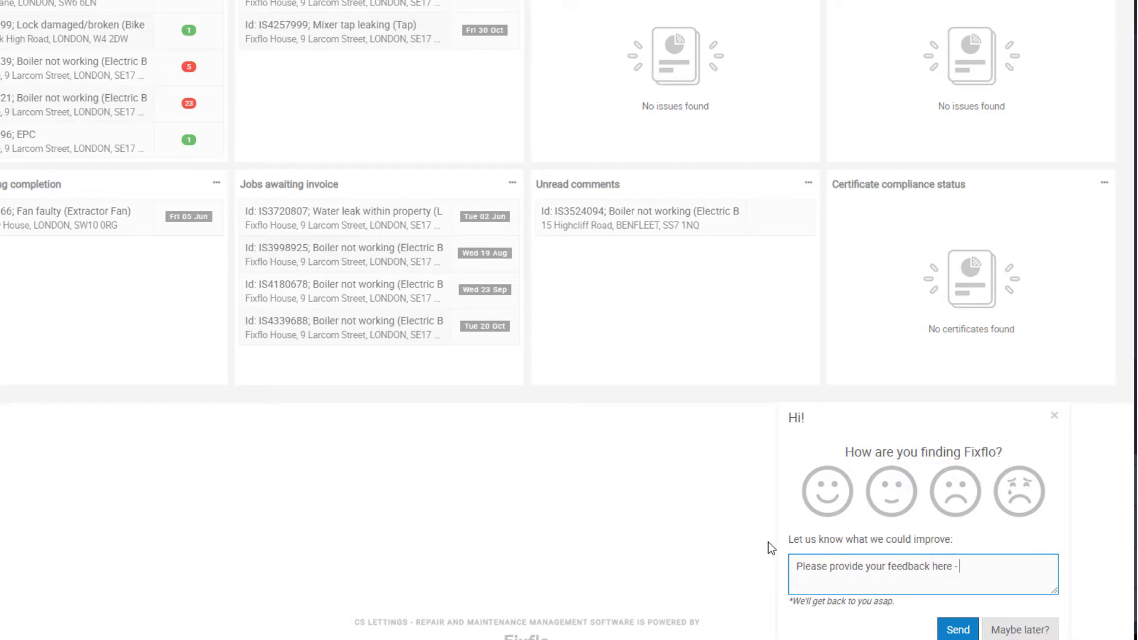
type(" we would love to")
type(" hear from you")
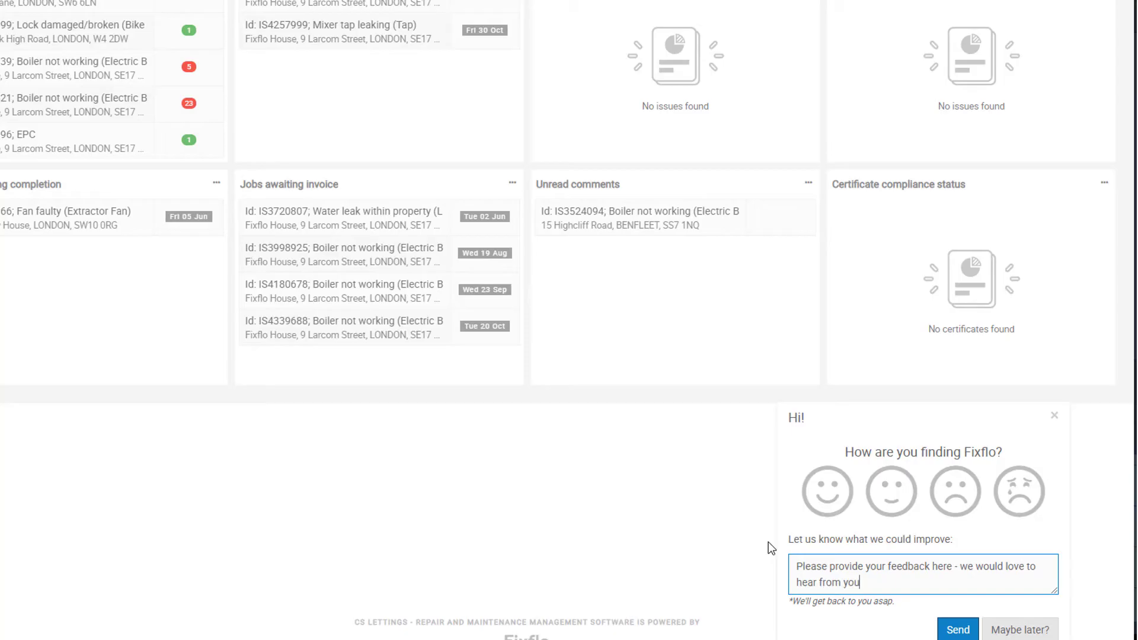